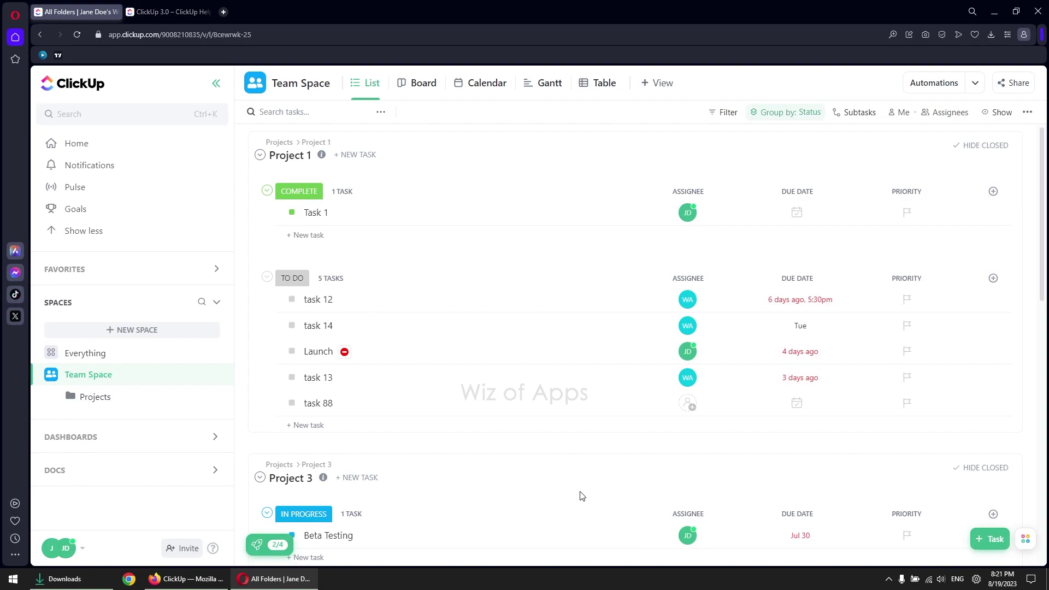
Open task 12 and drag the warm-lit interior photo from Downloads onto it.
click(318, 299)
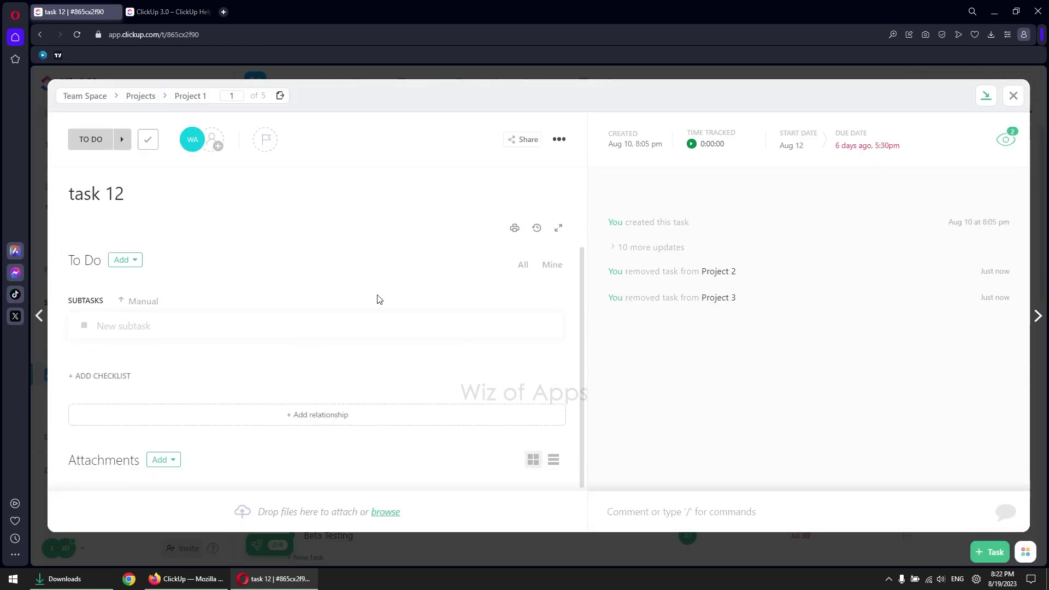
click(63, 578)
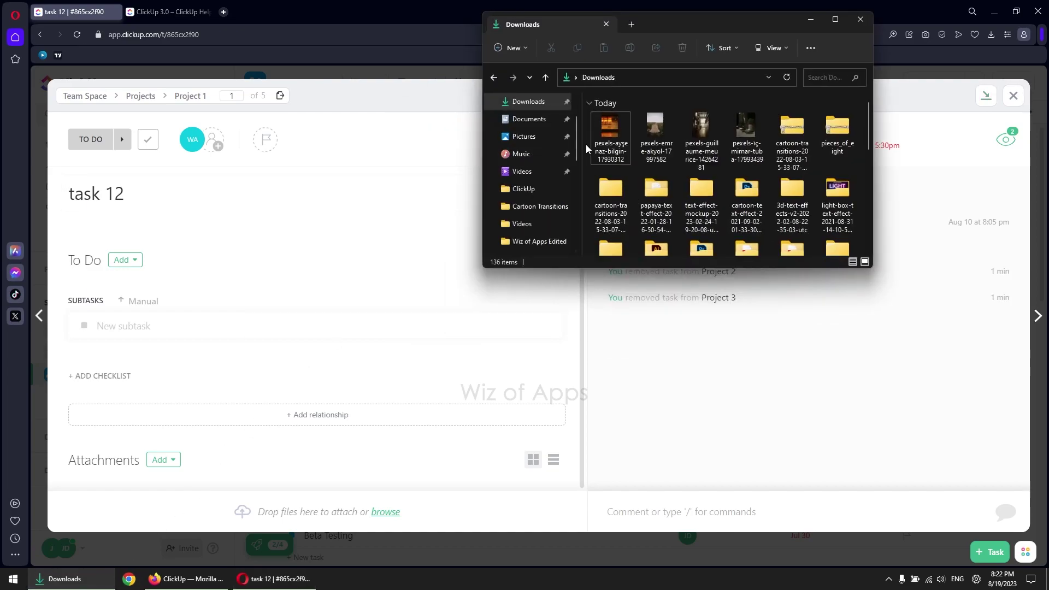
drag(609, 135, 273, 365)
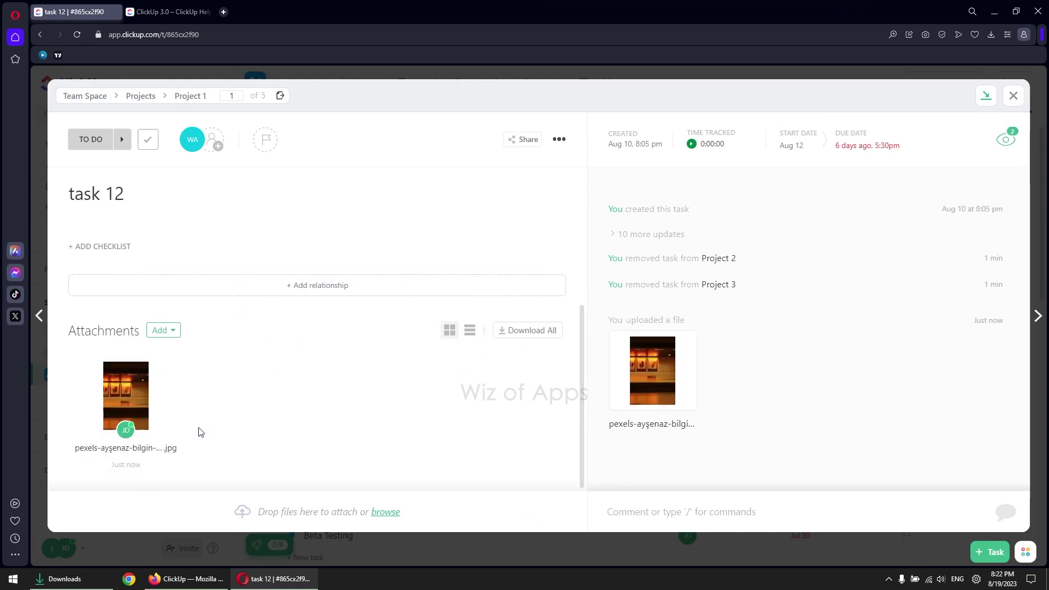
Upload pexels-emre-akyol-17997582.jpg to task 12 as a second attachment.
click(163, 331)
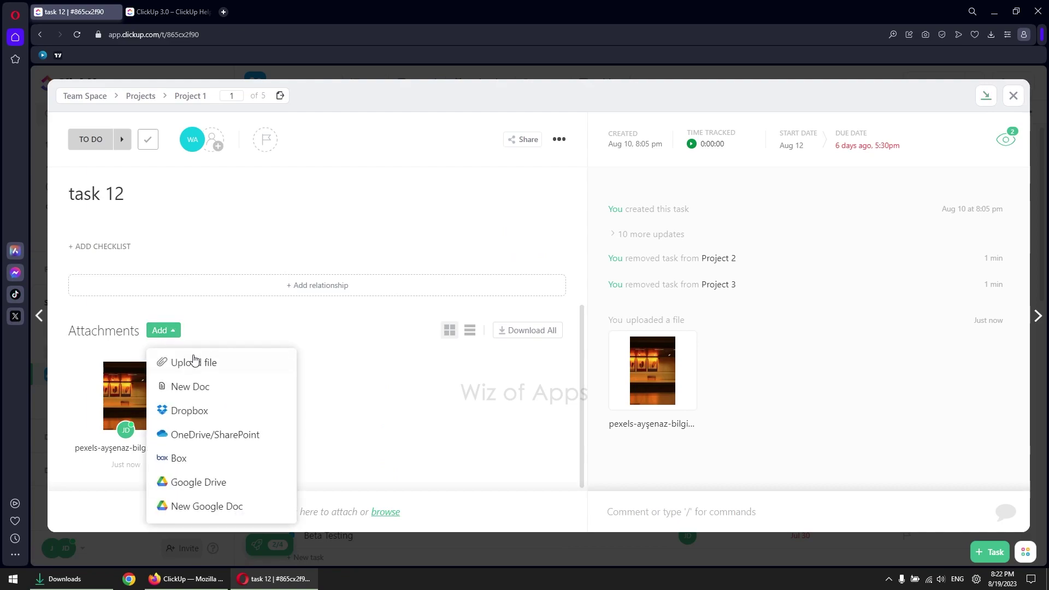
click(193, 362)
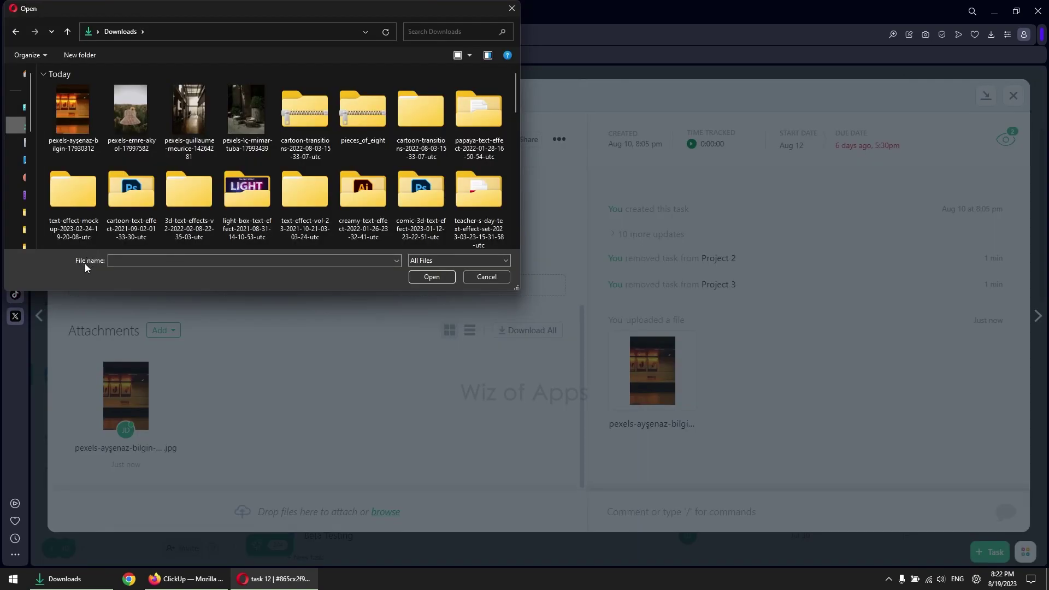
click(128, 137)
click(432, 277)
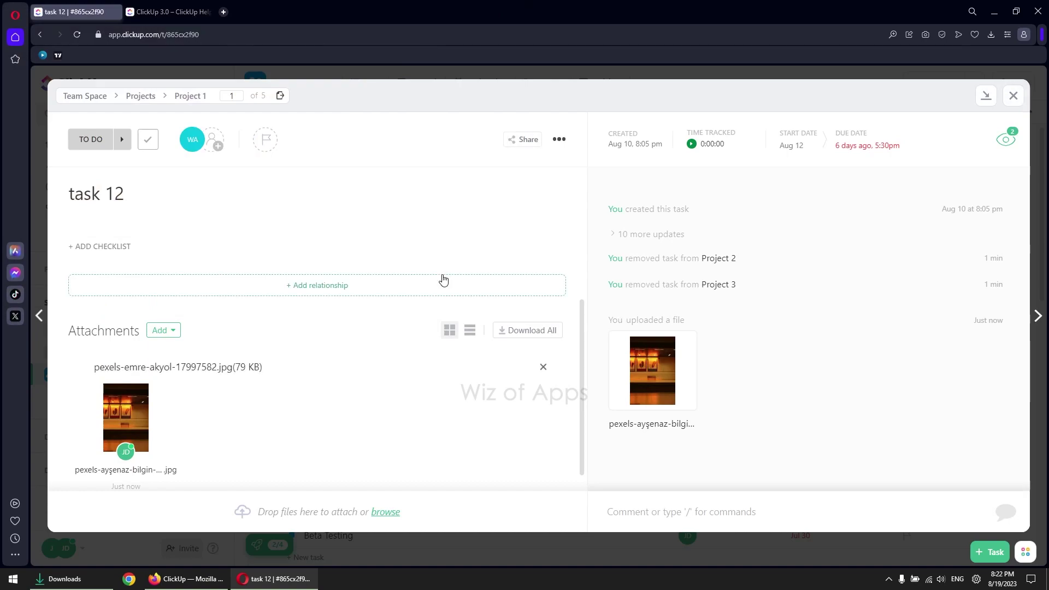
Post a comment on task 12 containing pexels-guillaume-meurice-14264281.jpg from Downloads.
click(64, 578)
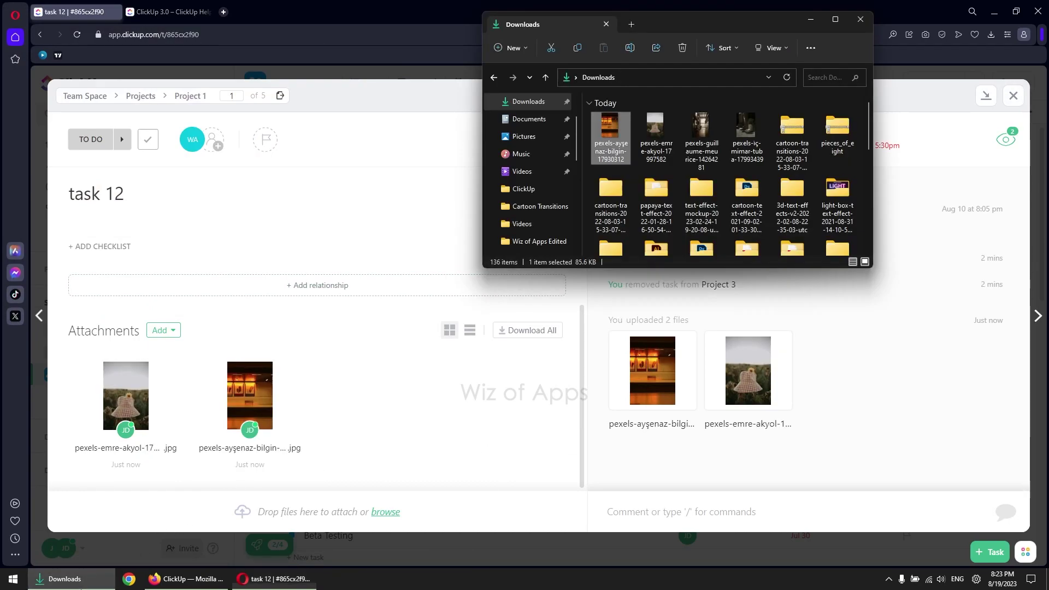
drag(701, 134, 833, 410)
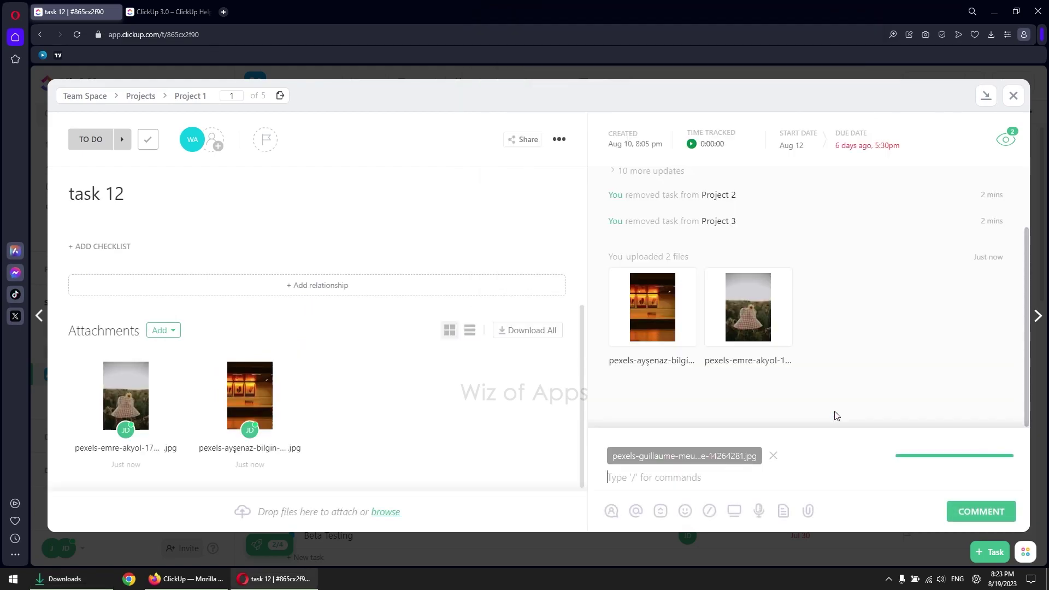
click(741, 486)
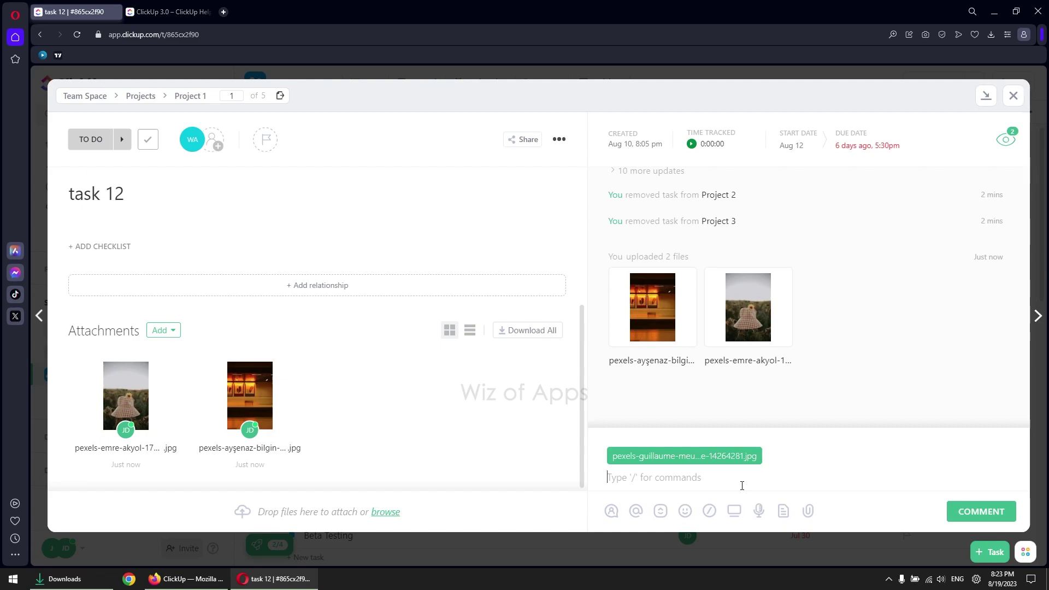
key(Return)
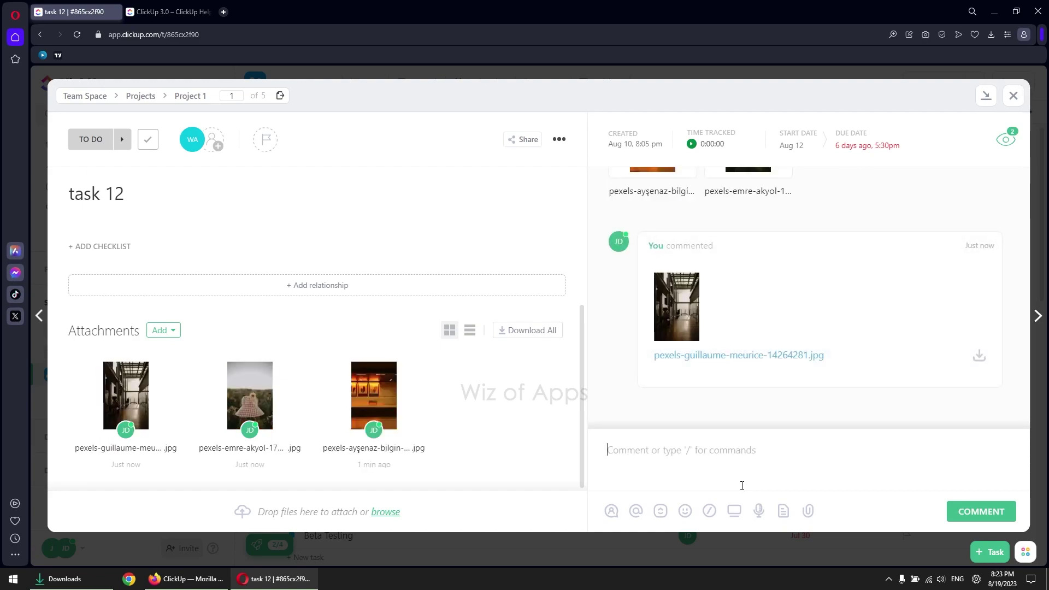